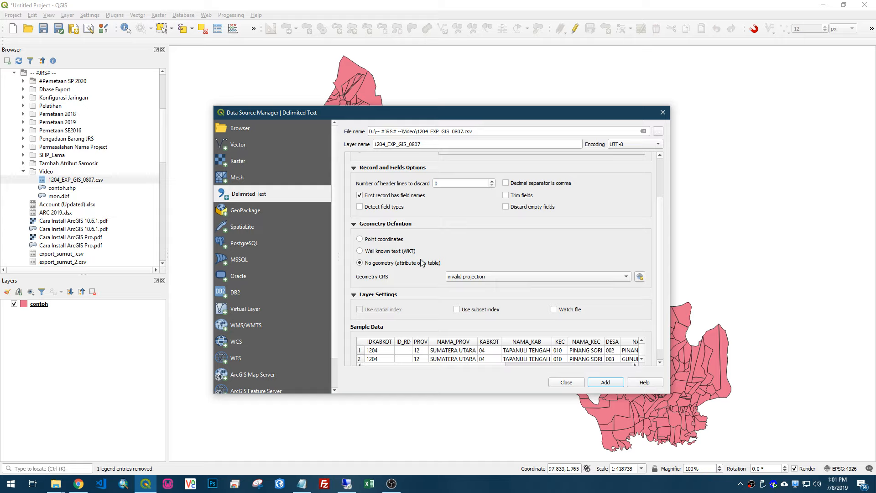
Step: Add 1204_EXP_GIS_0807.csv to the project as a delimited text layer without geometry and close the data source manager
scroll(420, 262, "down", 1)
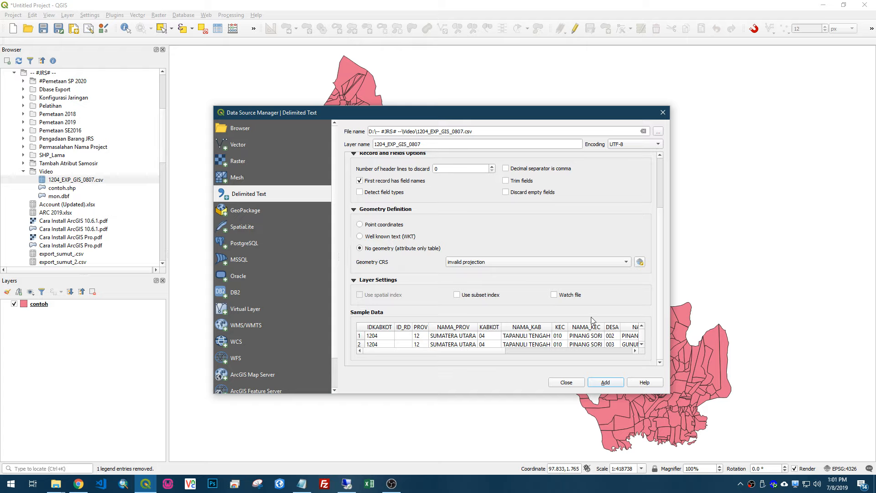
left_click(606, 384)
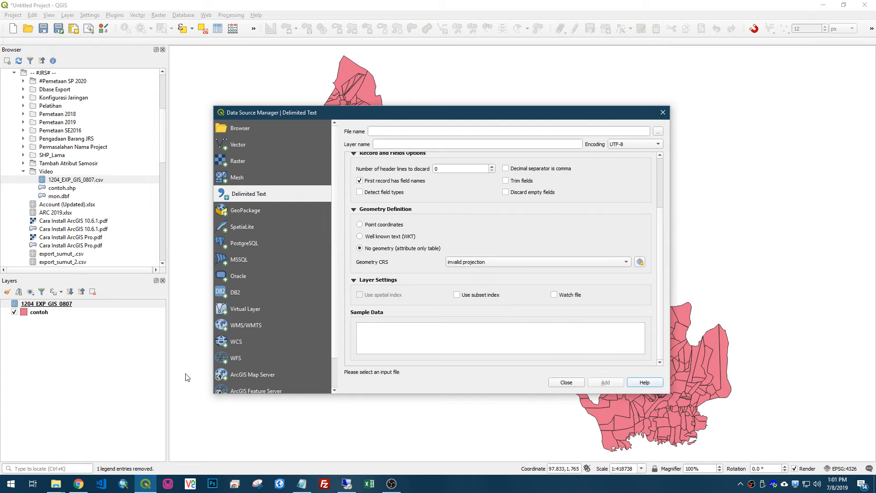
left_click(564, 383)
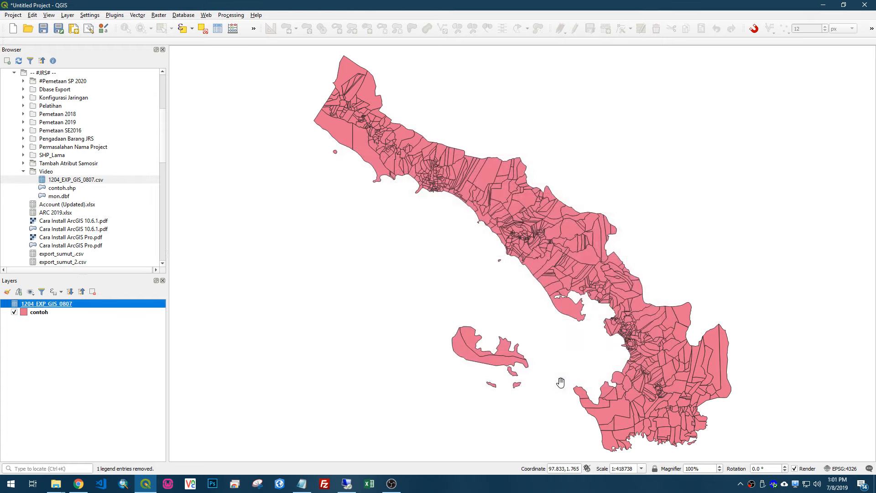
Step: Examine the attribute table of the 1204_EXP_GIS_0807 layer, then close it
right_click(70, 307)
left_click(108, 364)
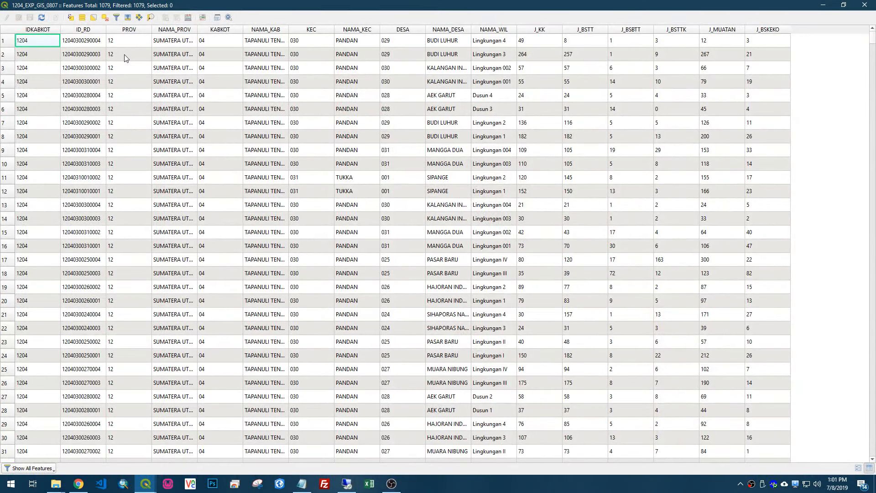
left_click(864, 5)
Step: Open the contoh layer's attribute table for editing and set idwil as the field to update
left_click(50, 312)
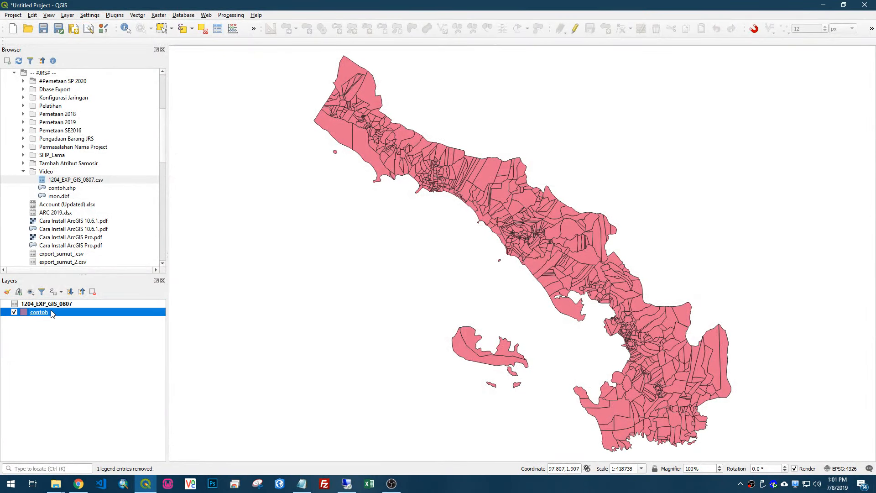
right_click(51, 312)
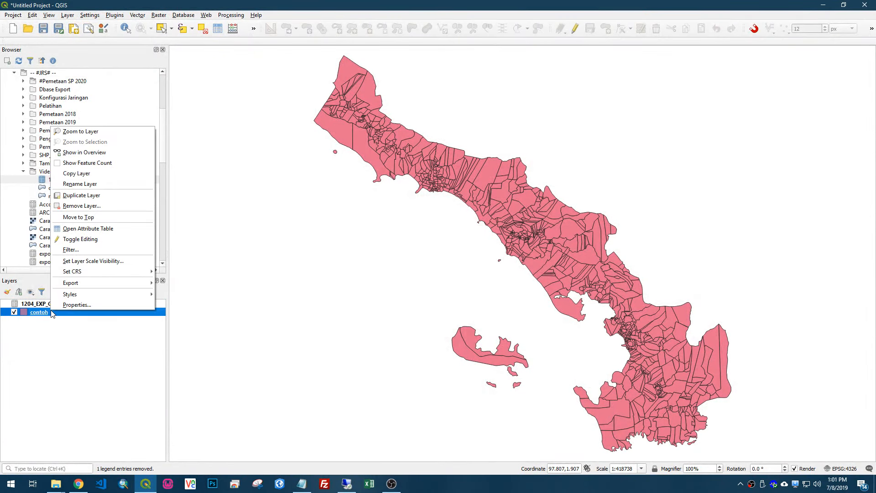
left_click(96, 232)
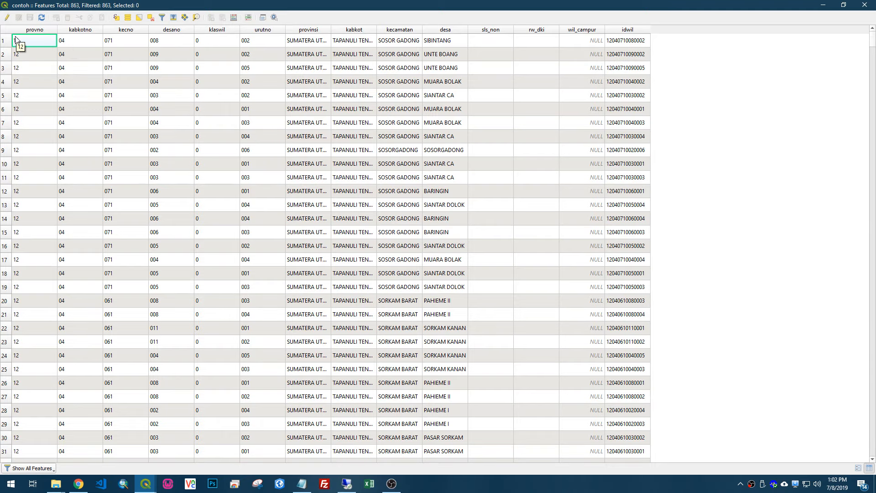
left_click(7, 17)
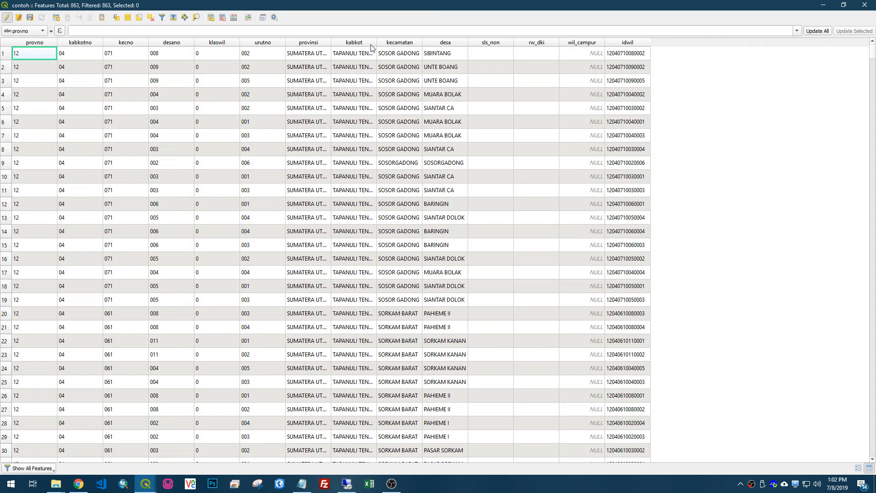
left_click(18, 33)
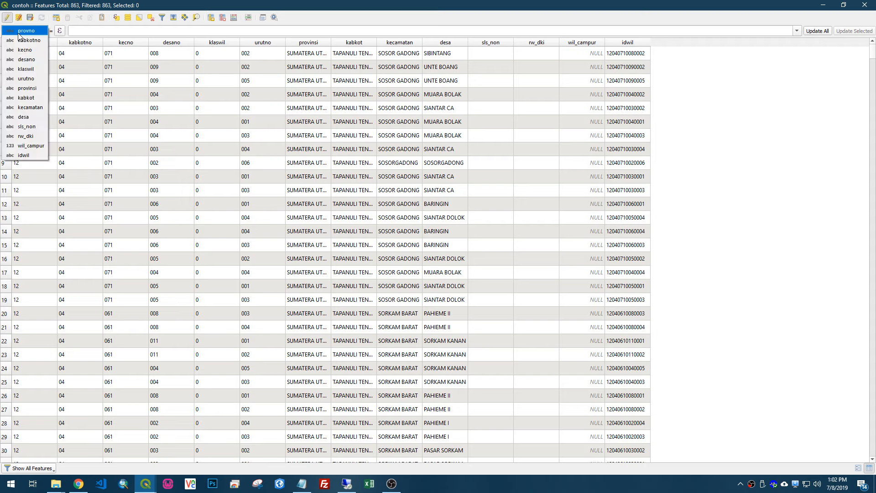
left_click(24, 155)
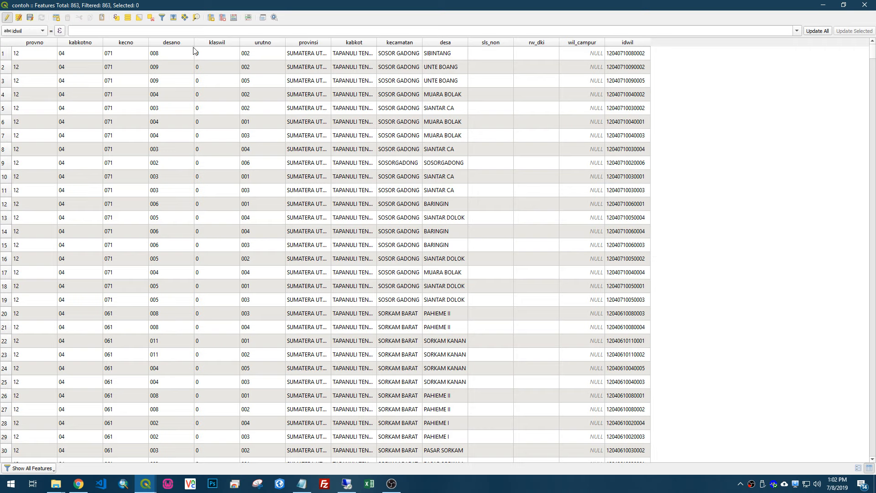
left_click(62, 34)
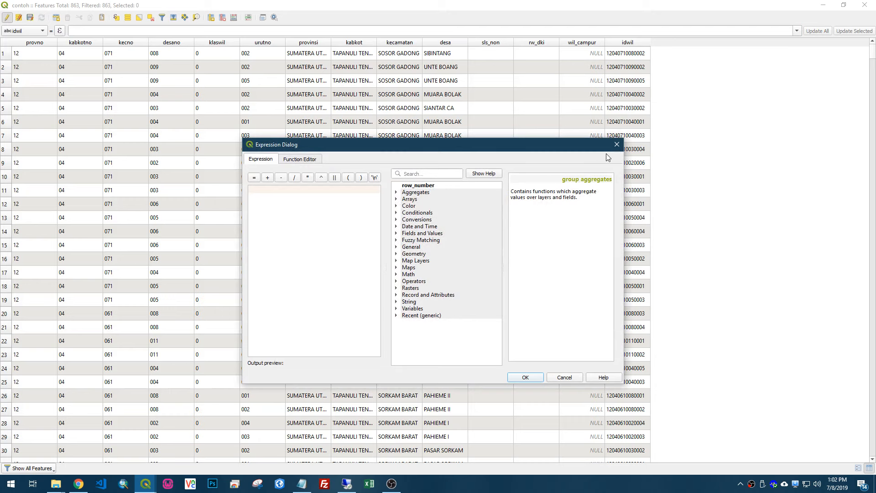
left_click(617, 145)
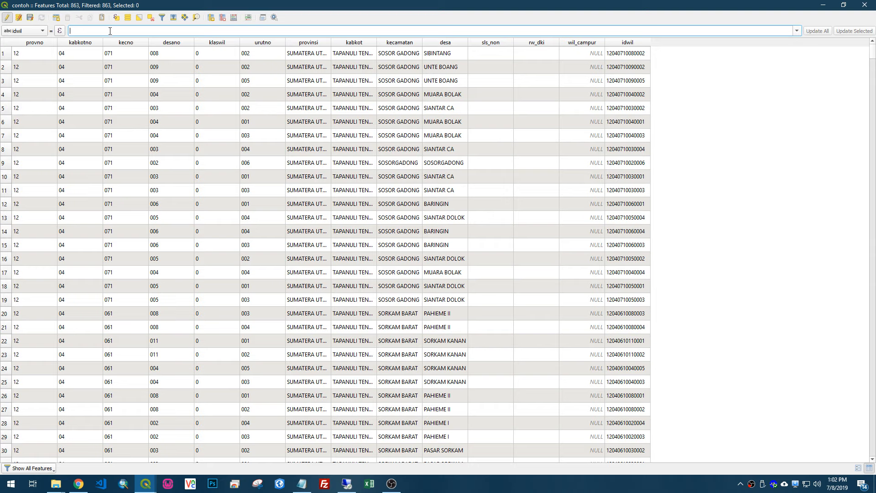
Step: Build the idwil expression "provno" + "kabkotno" + "kecno" + "desano" + "klaswil" + "urutno" in the expression editor
left_click(59, 31)
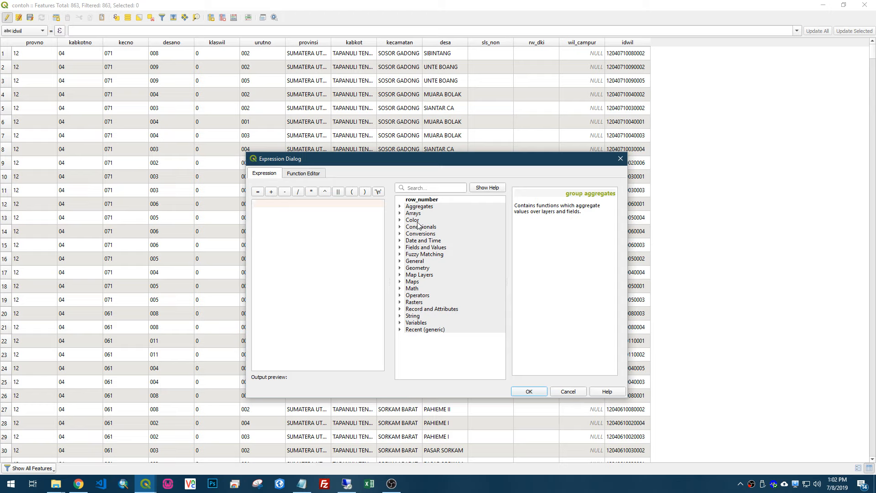
left_click(400, 249)
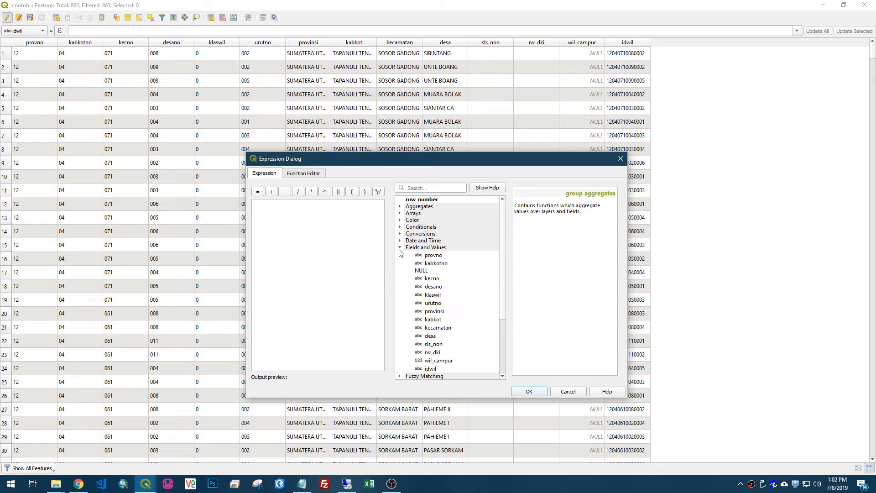
double_click(434, 255)
type("+")
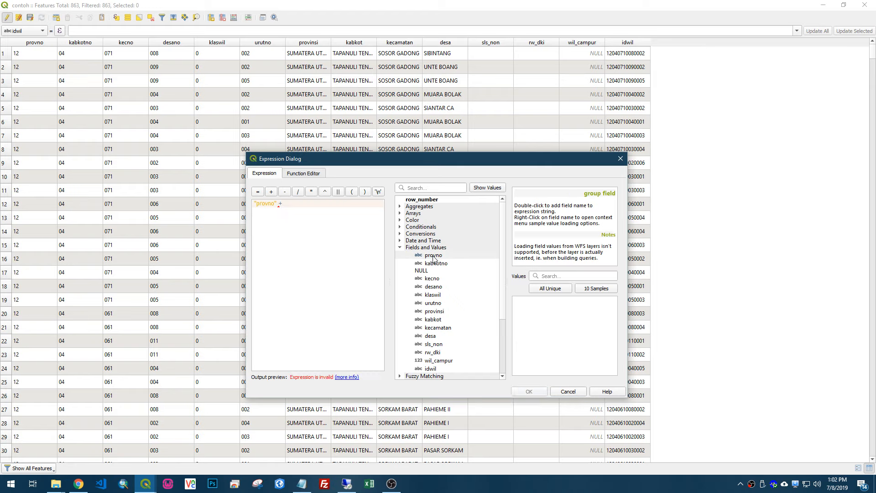
double_click(435, 264)
type("+")
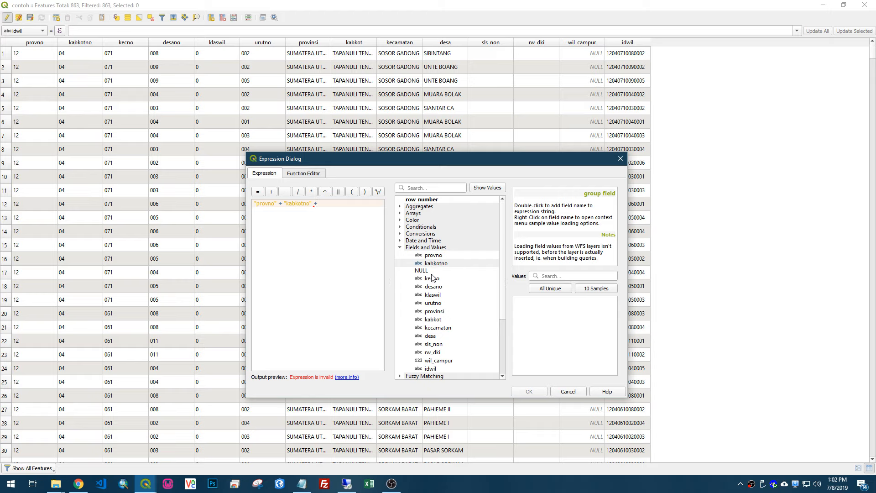
double_click(433, 278)
type("+")
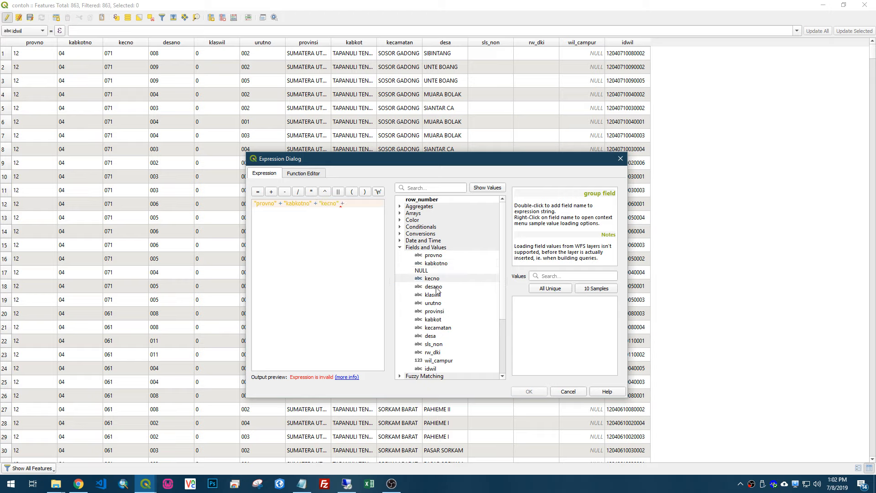
double_click(434, 287)
type("+")
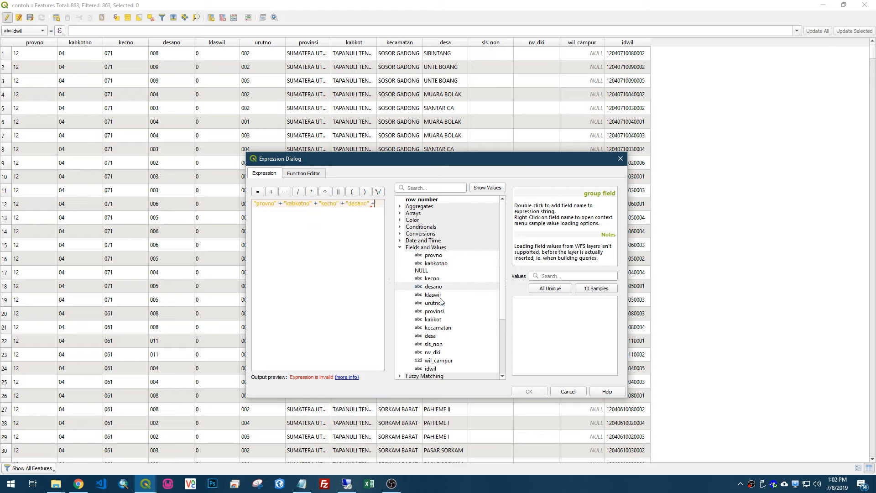
double_click(443, 295)
type("+")
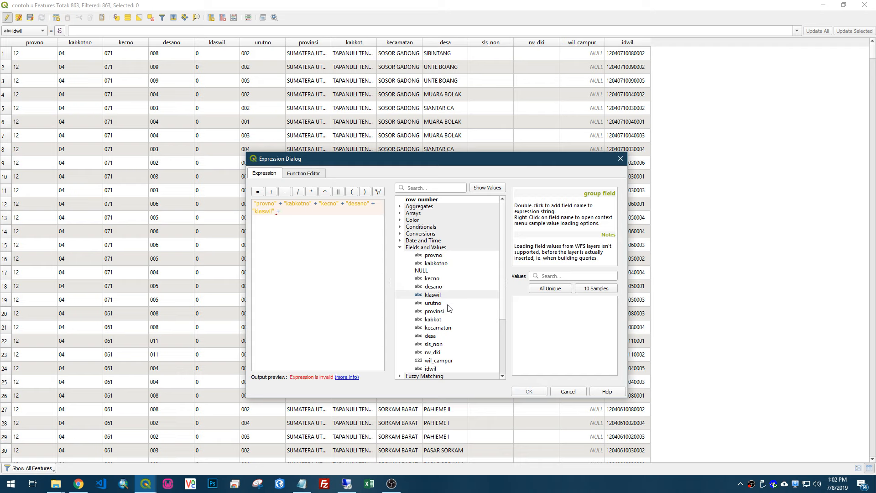
double_click(444, 302)
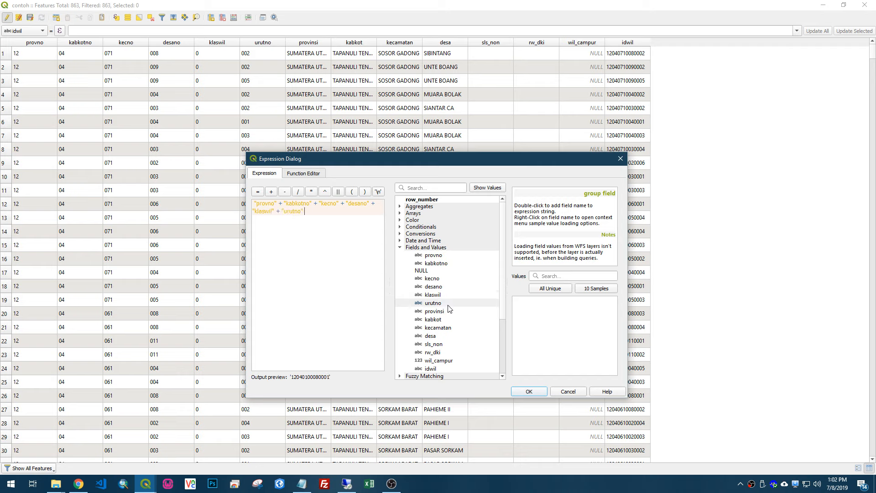
left_click(518, 390)
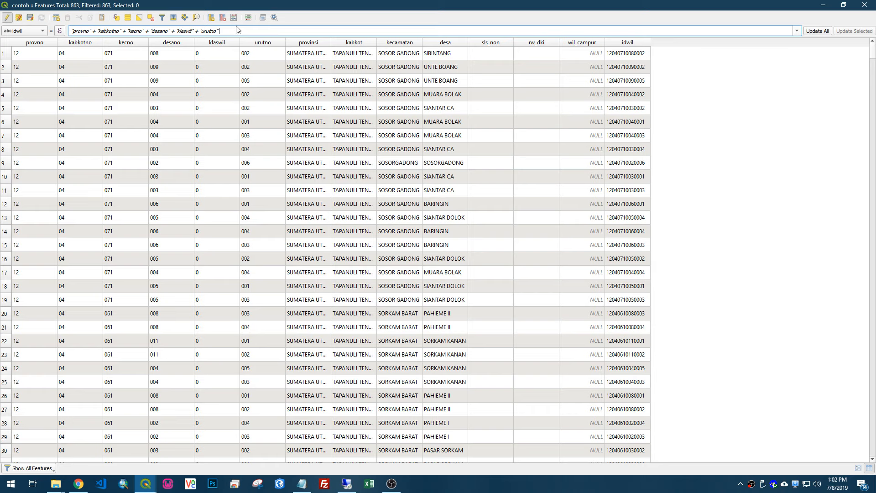
Step: Cut the concatenation expression and clear idwil for all features using an empty string
left_click_drag(243, 30, 28, 7)
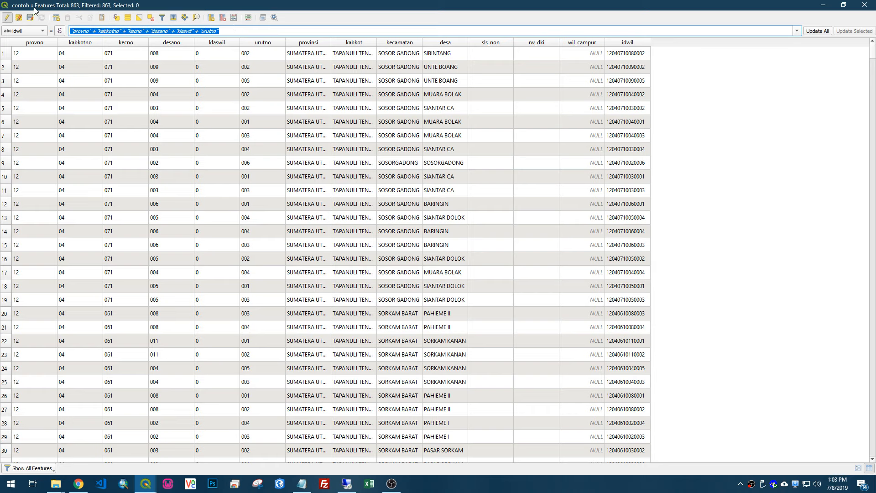
key("ctrl+x")
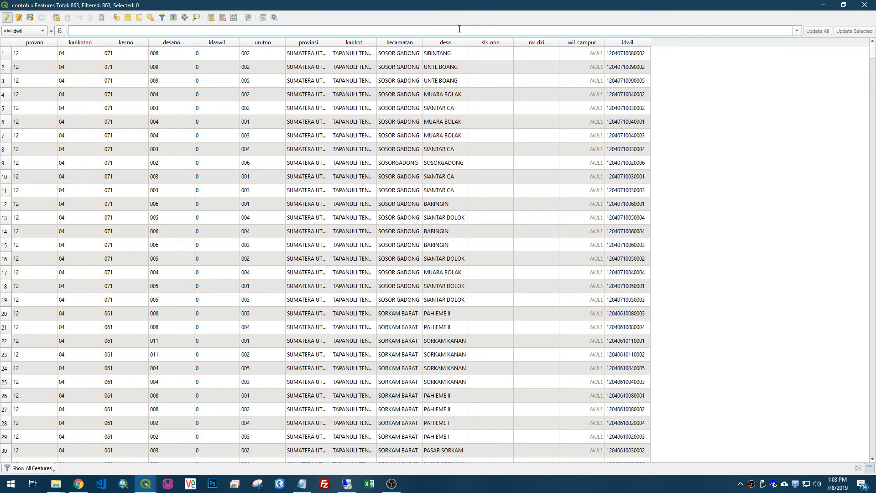
type("'")
left_click(817, 31)
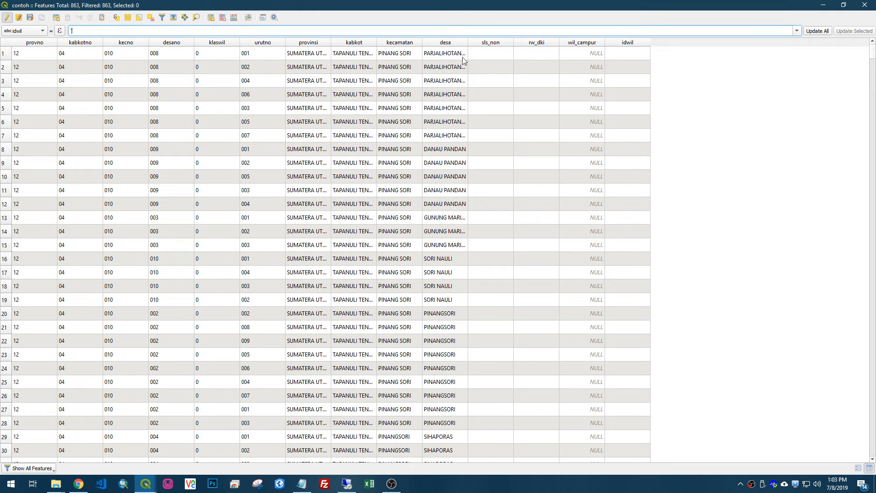
Step: Paste the concatenation expression back to fill idwil for all features, and save the contoh layer edits
key("ctrl+v")
left_click(825, 31)
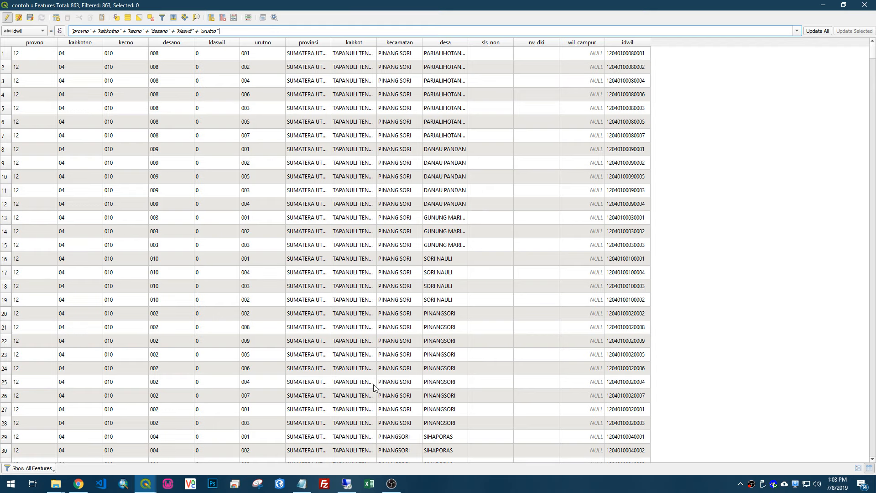
left_click(7, 17)
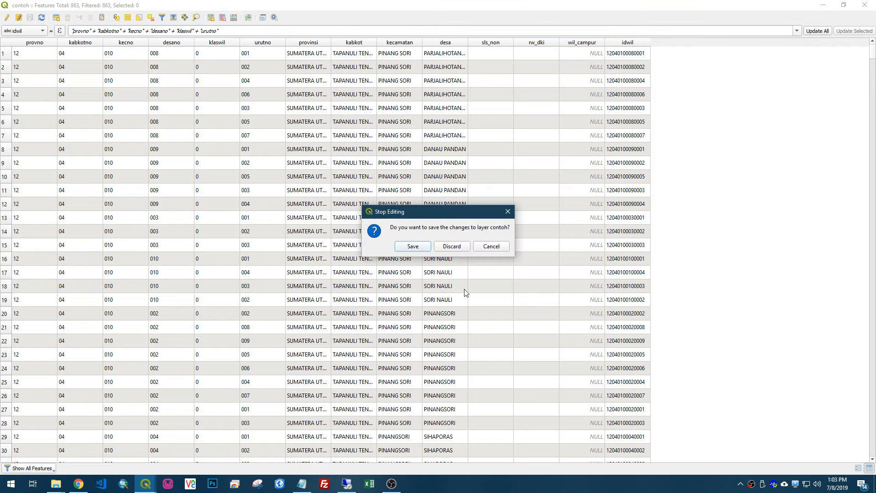
left_click(413, 246)
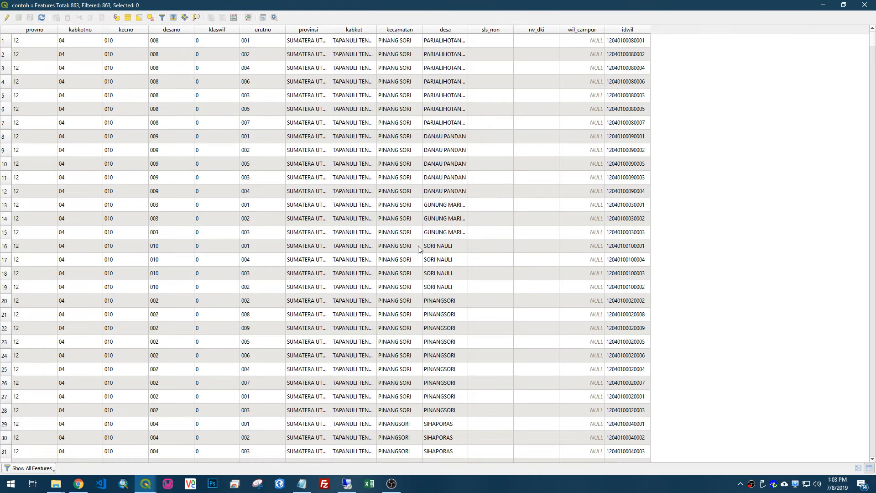
left_click(865, 5)
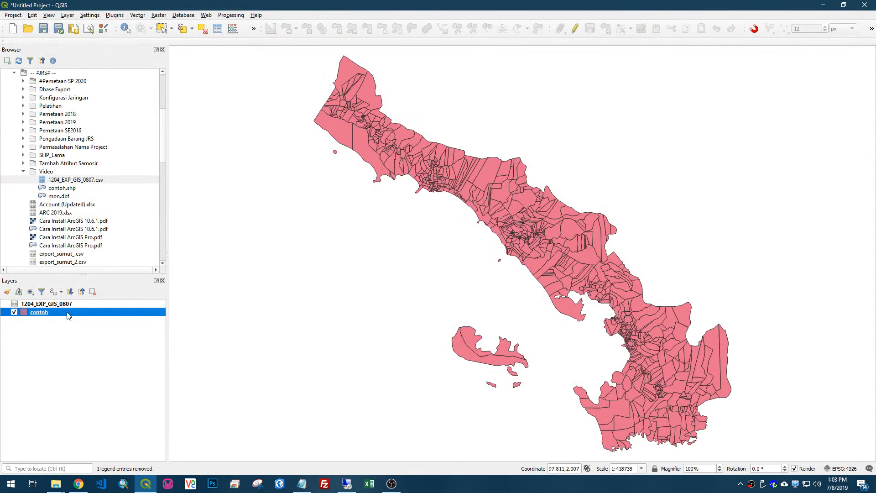
Step: Start a vector join on the contoh layer with join layer 1204_EXP_GIS_0807 and join field ID_RD, and open the target field choices
left_click(92, 305)
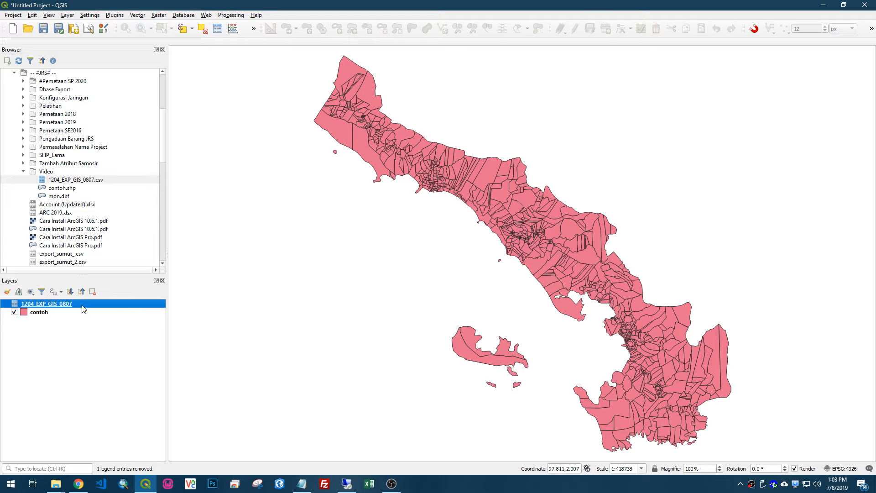
left_click(50, 313)
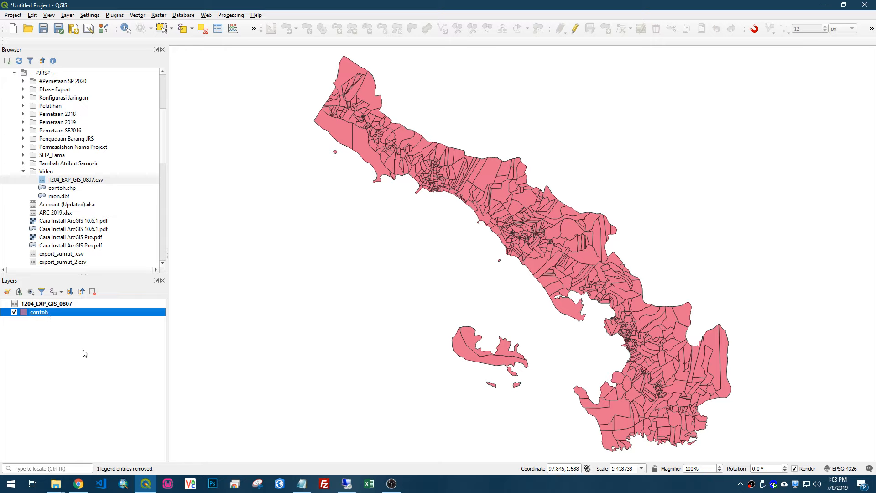
right_click(71, 315)
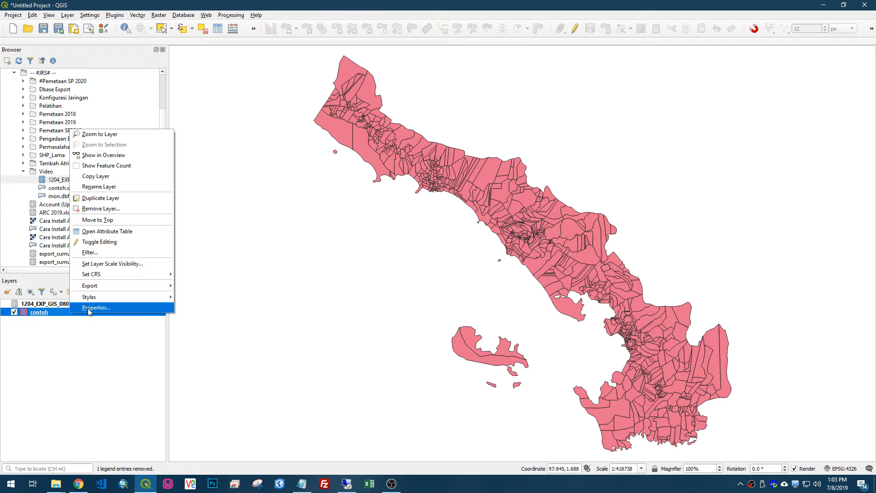
left_click(89, 308)
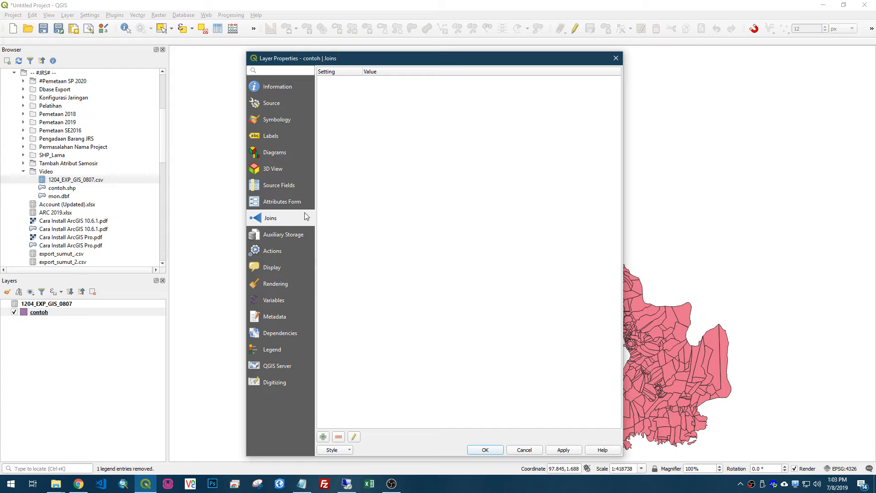
left_click(323, 437)
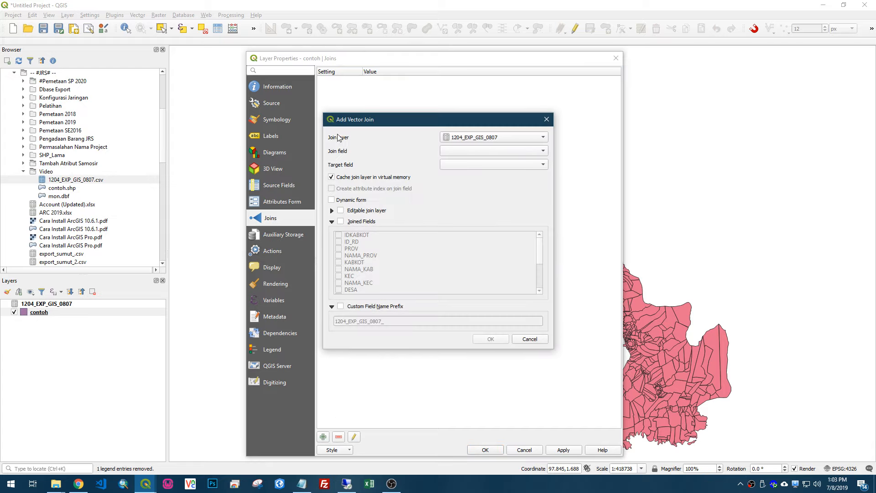
left_click(471, 140)
left_click(471, 140)
left_click(459, 154)
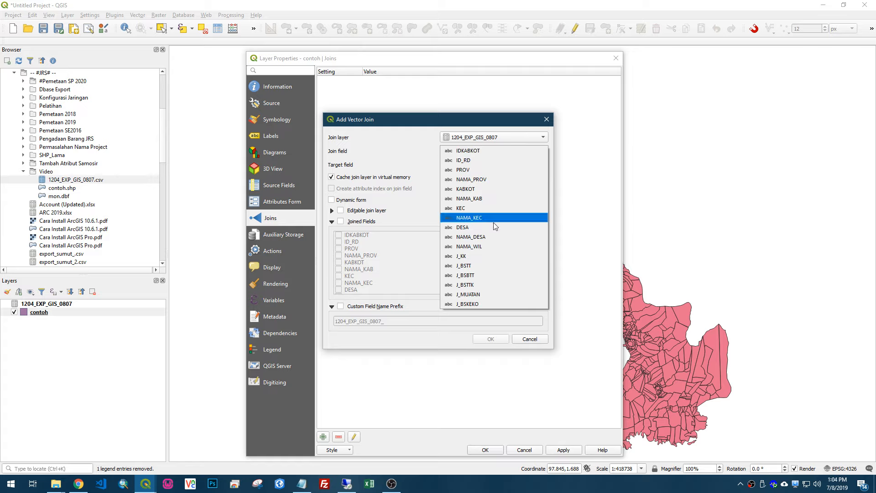
left_click(470, 161)
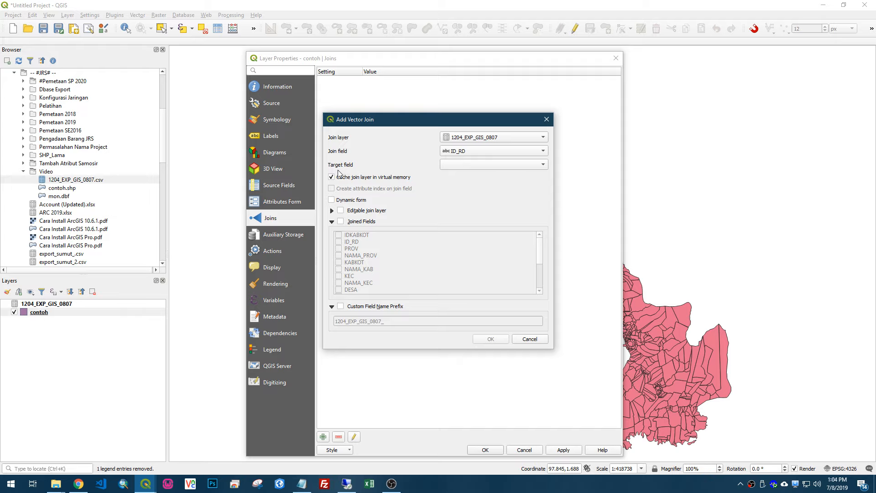
left_click(460, 165)
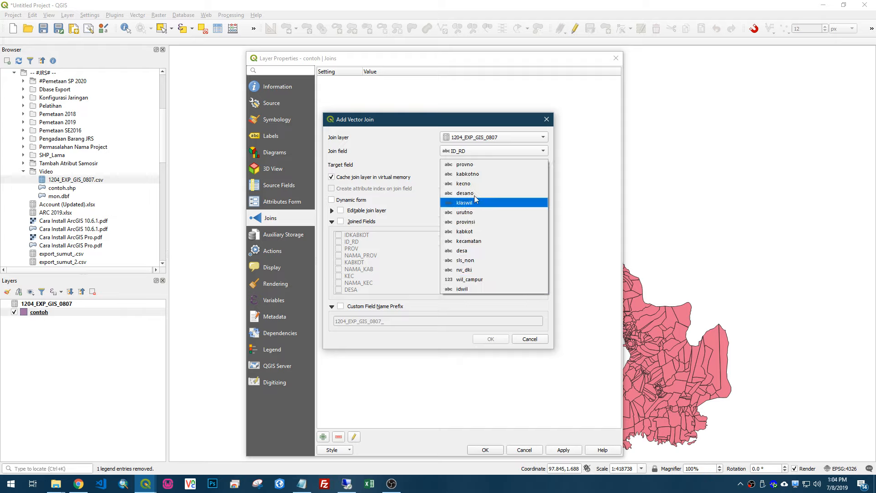